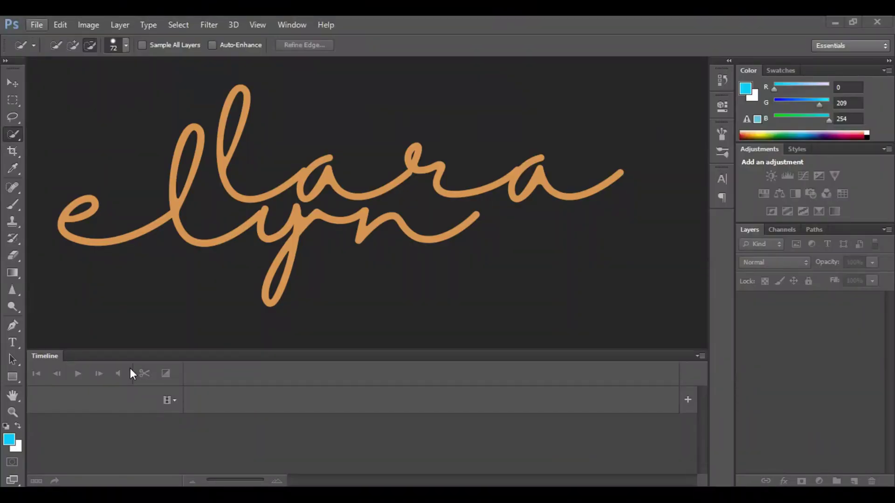
Step: Open the photo of the girl sitting above the sea of fog
click(36, 24)
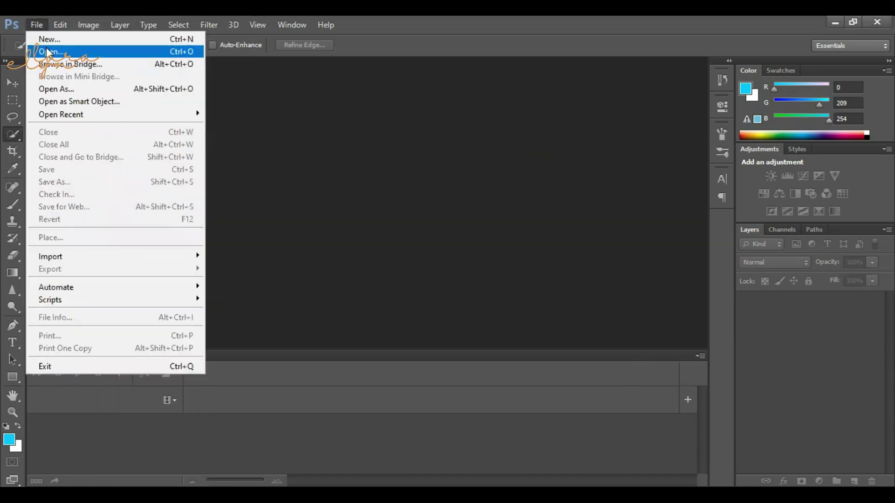
click(48, 52)
click(352, 116)
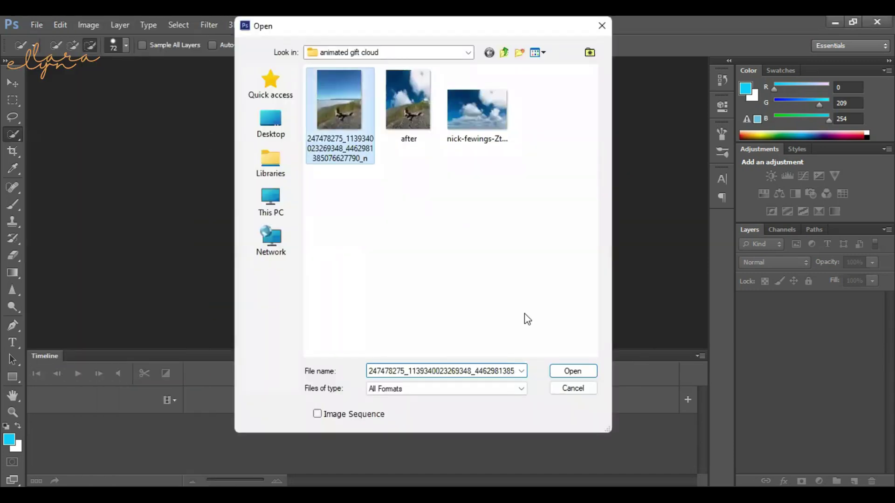
click(569, 371)
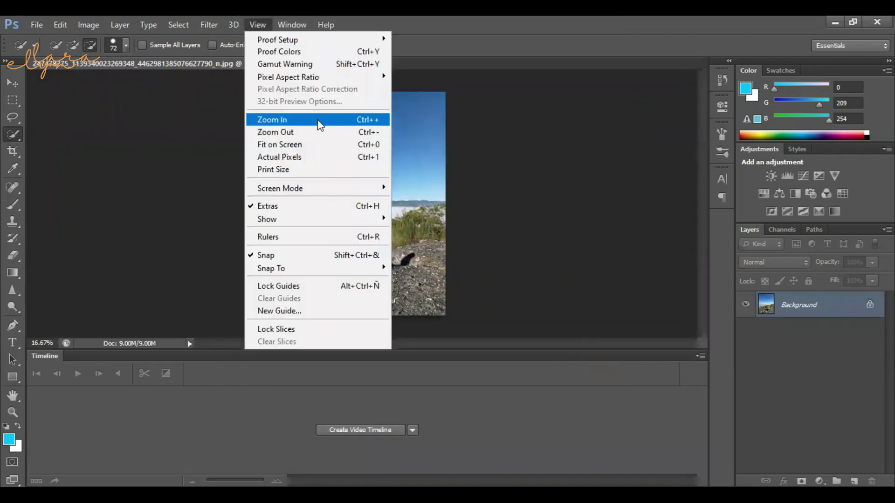
Step: Zoom the photo in step by step, through 25% and 33.3%, to 50%
click(320, 121)
key(alt+v)
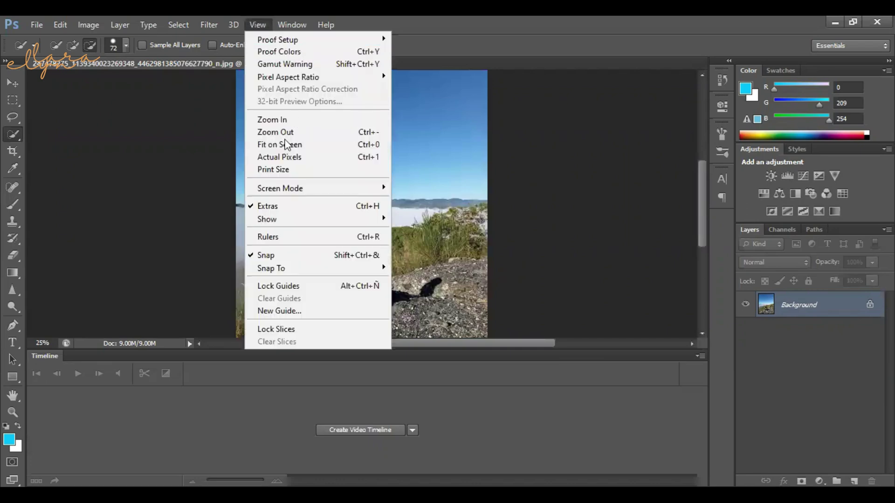
click(296, 121)
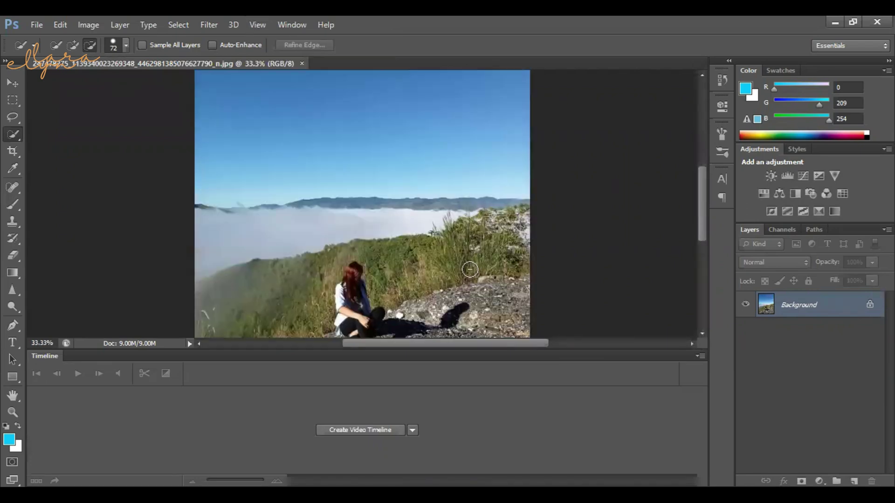
scroll(470, 269, down, 2)
scroll(419, 196, down, 1)
scroll(342, 95, up, 3)
key(alt+v)
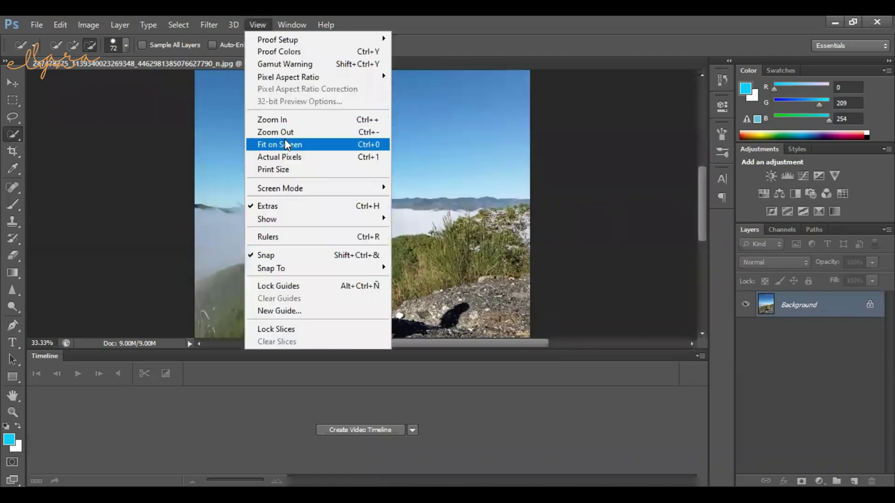
click(294, 120)
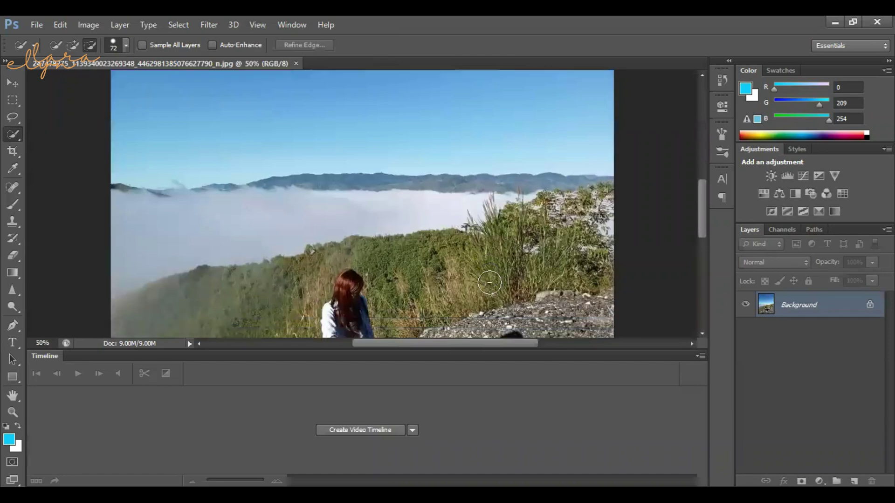
scroll(391, 298, down, 1)
scroll(414, 288, down, 1)
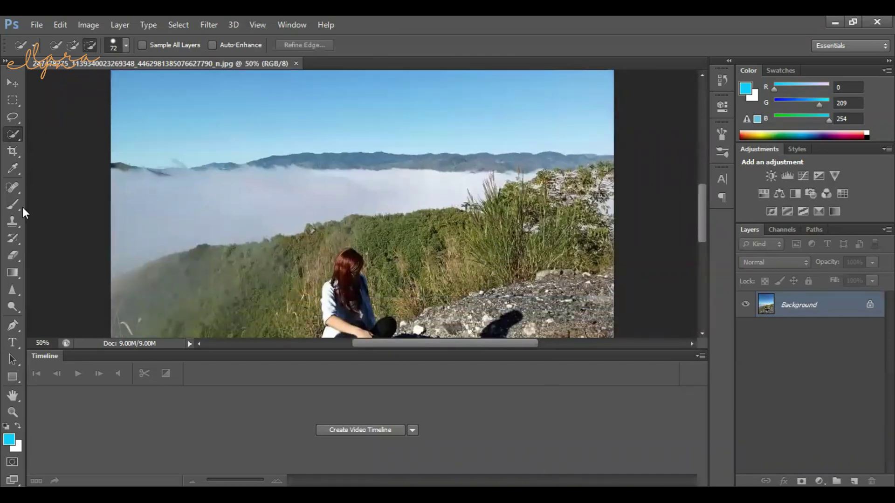
Step: With the Quick Selection Tool, select the fog band and the distant mountain ridge
right_click(14, 135)
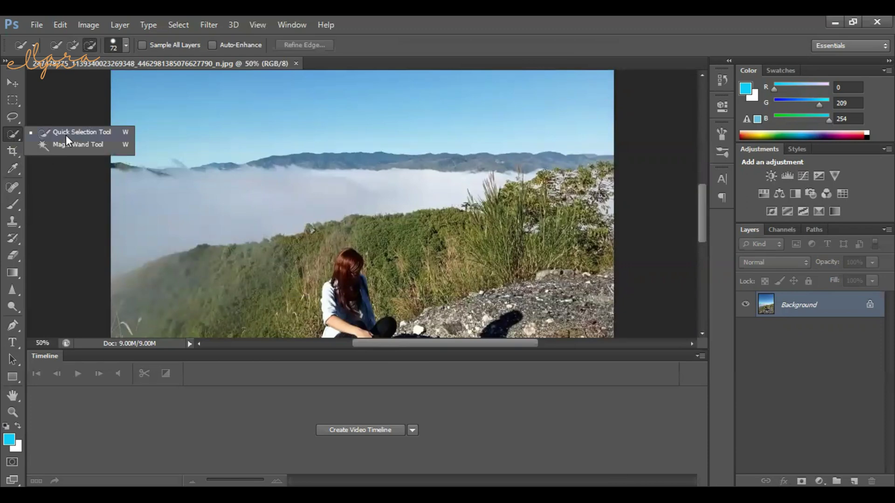
click(66, 135)
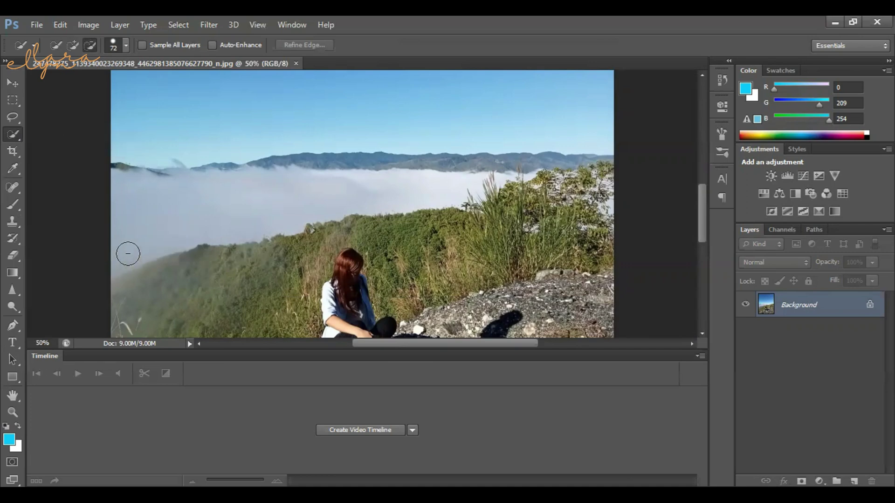
click(167, 234)
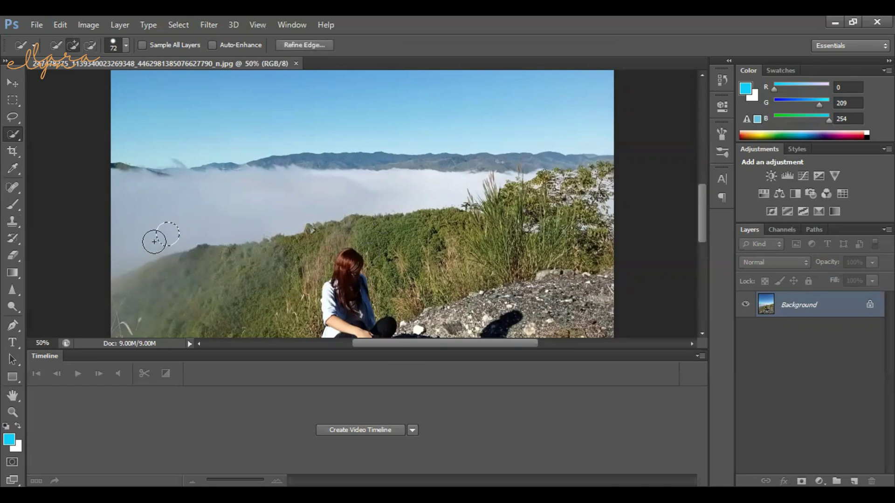
drag(161, 239, 140, 254)
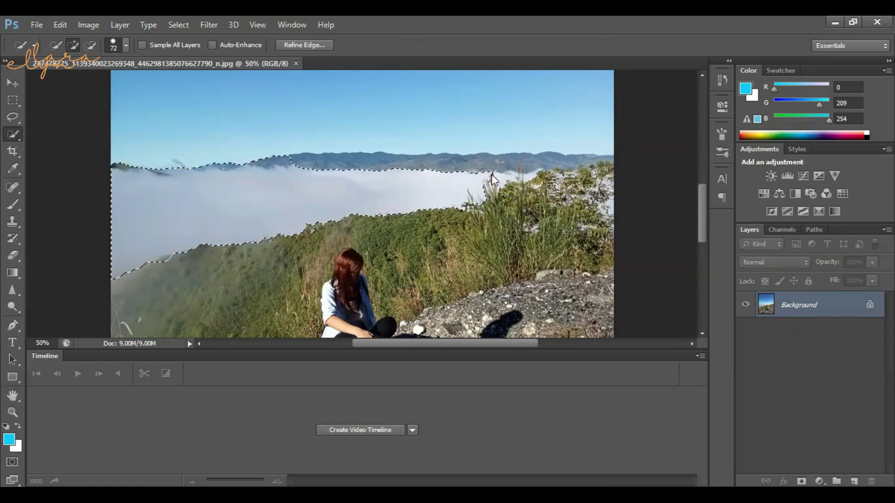
drag(500, 177, 549, 166)
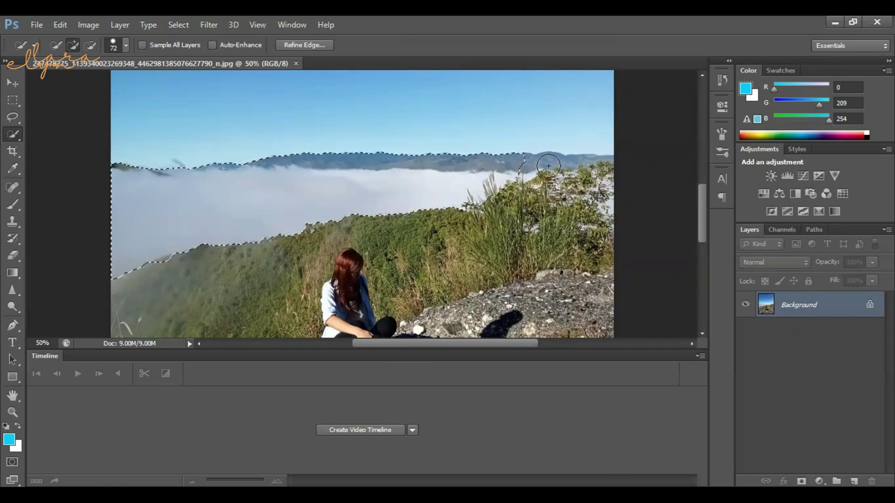
drag(549, 166, 607, 198)
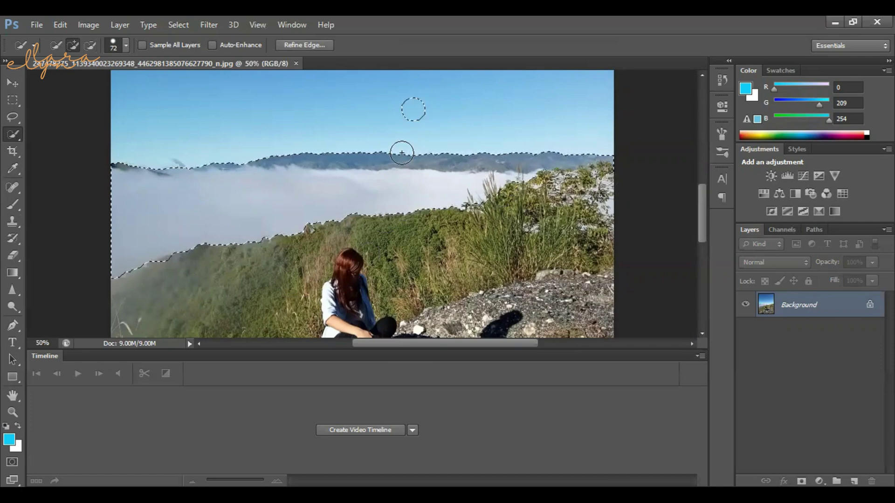
Step: Add a patch of sky above the mountains and enlarge the brush to 163 px
drag(402, 153, 440, 134)
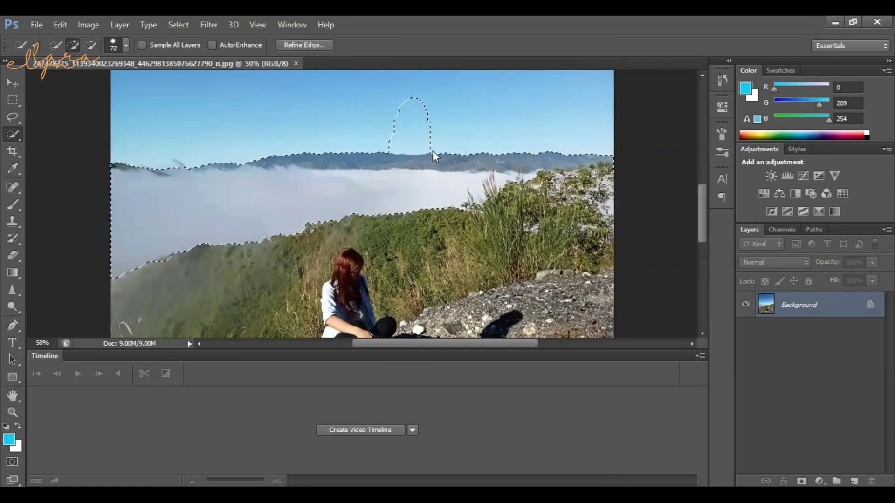
click(443, 133)
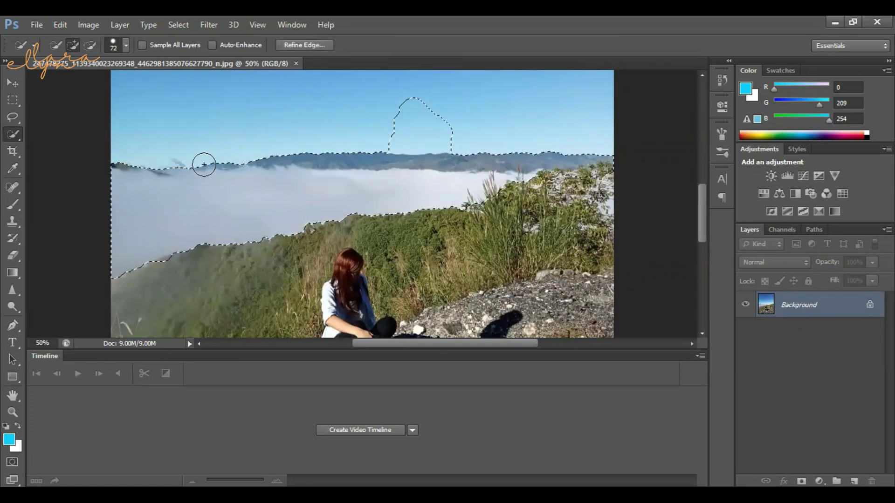
click(126, 45)
click(137, 82)
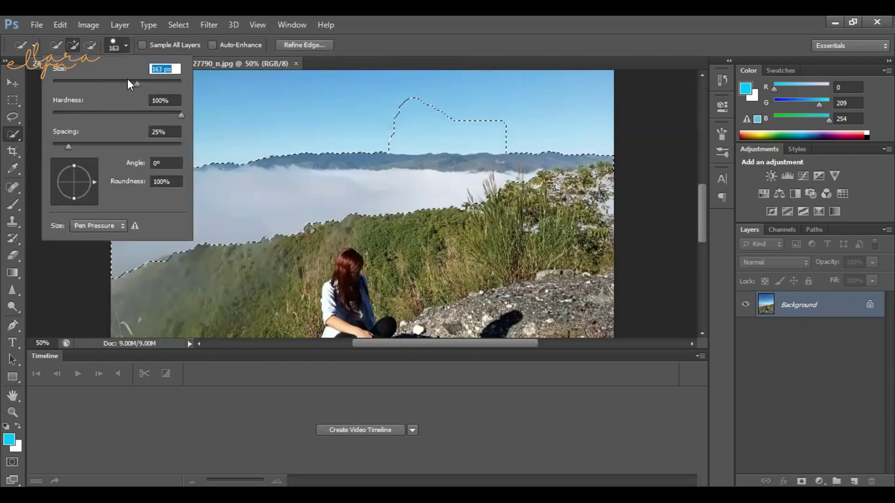
Step: Extend the selection across the whole sky
click(324, 149)
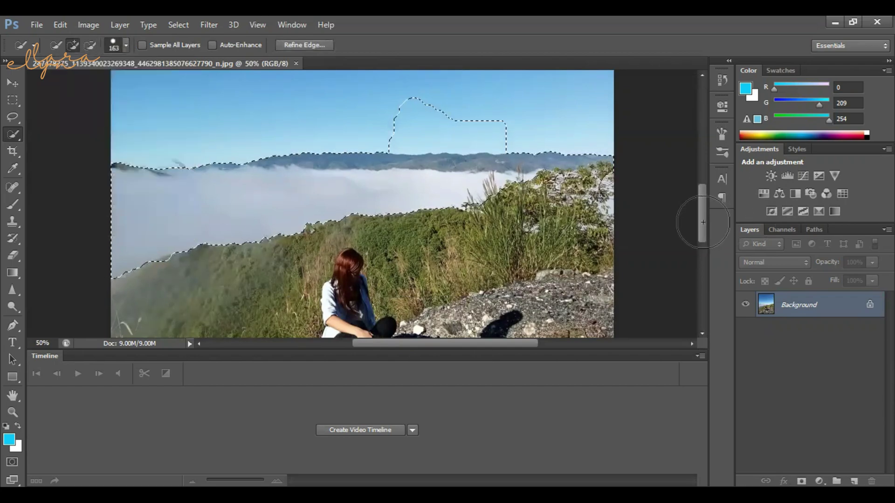
scroll(682, 120, up, 3)
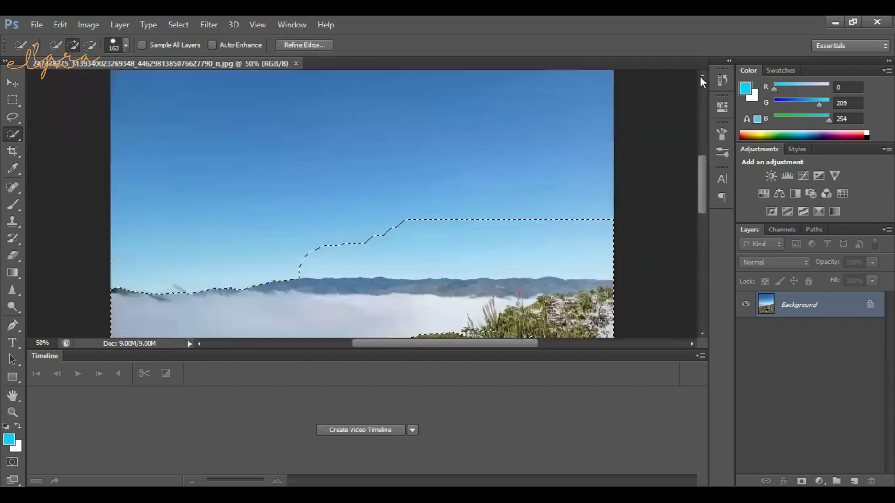
drag(380, 197, 593, 218)
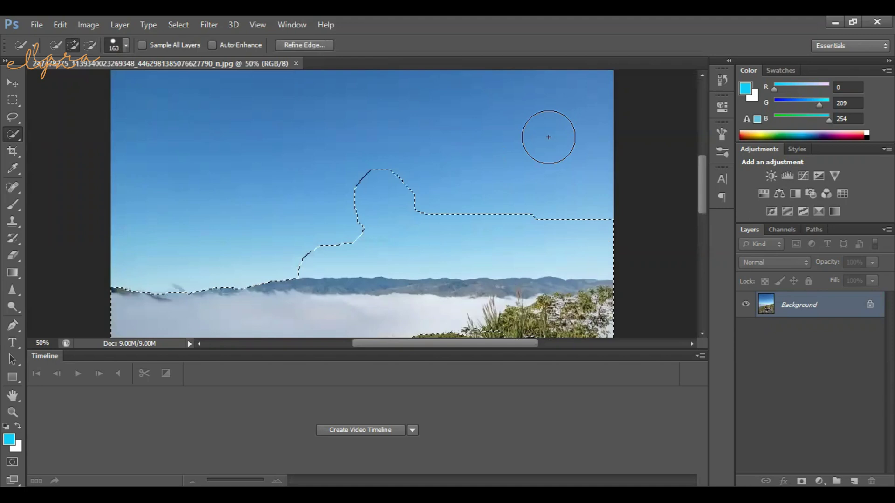
drag(571, 90, 389, 226)
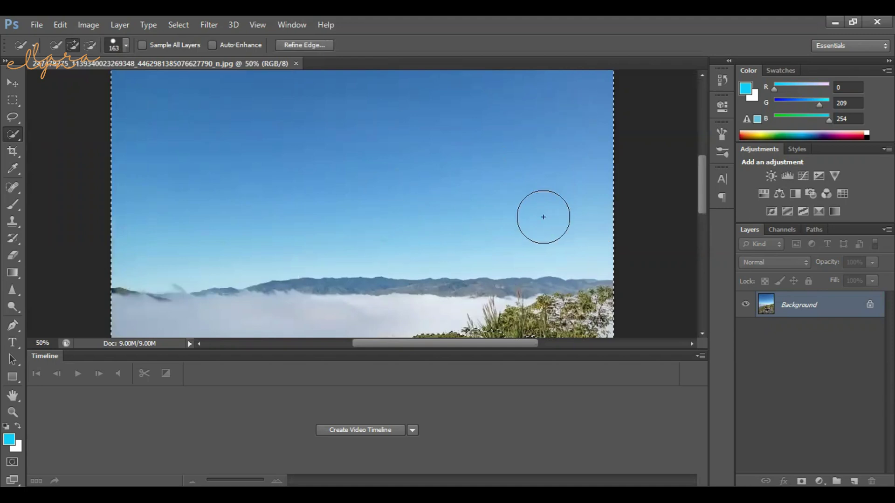
scroll(704, 175, down, 3)
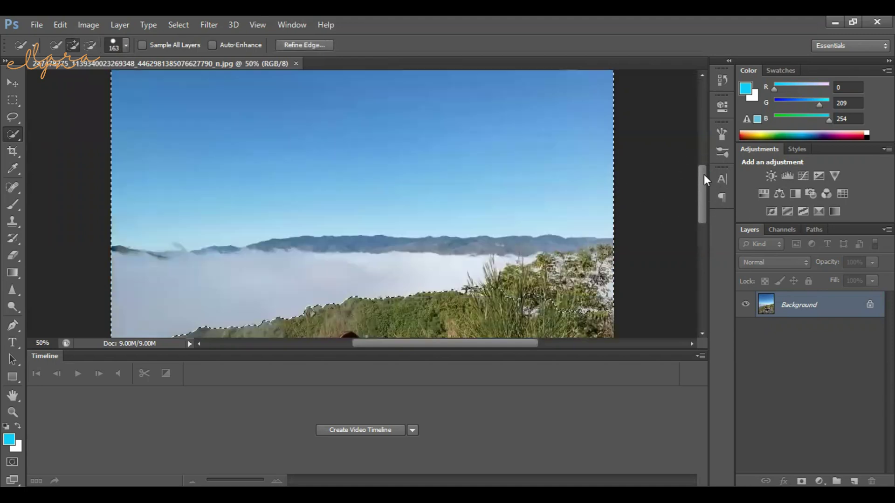
drag(704, 174, 703, 191)
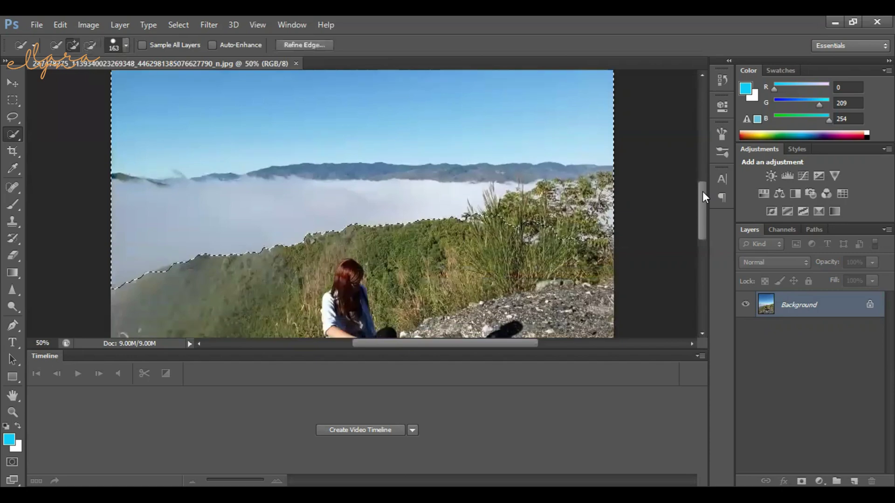
Step: Subtract the right-side grass and trees from the selection
click(90, 45)
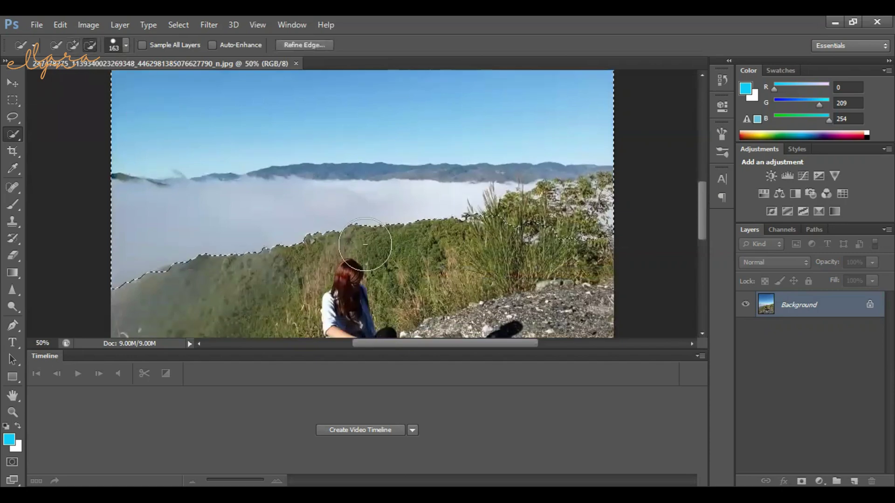
mouse_move(526, 224)
mouse_down()
mouse_move(604, 236)
mouse_move(605, 215)
mouse_up()
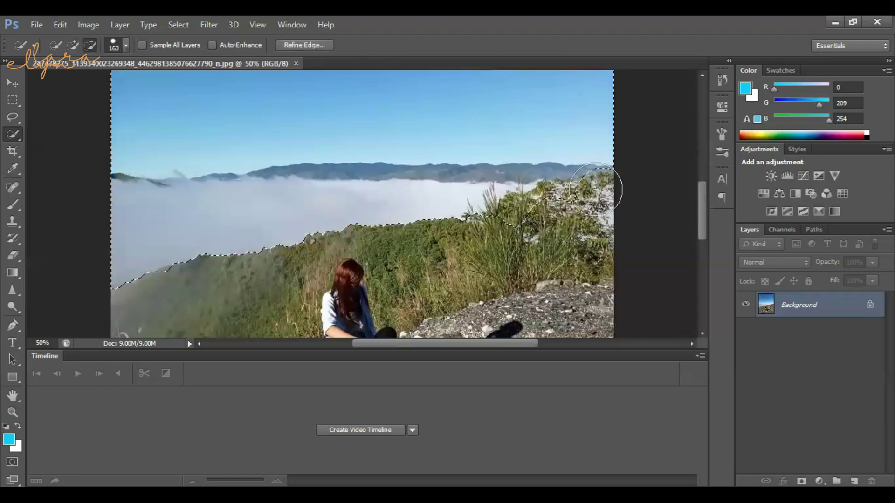
drag(602, 198, 562, 196)
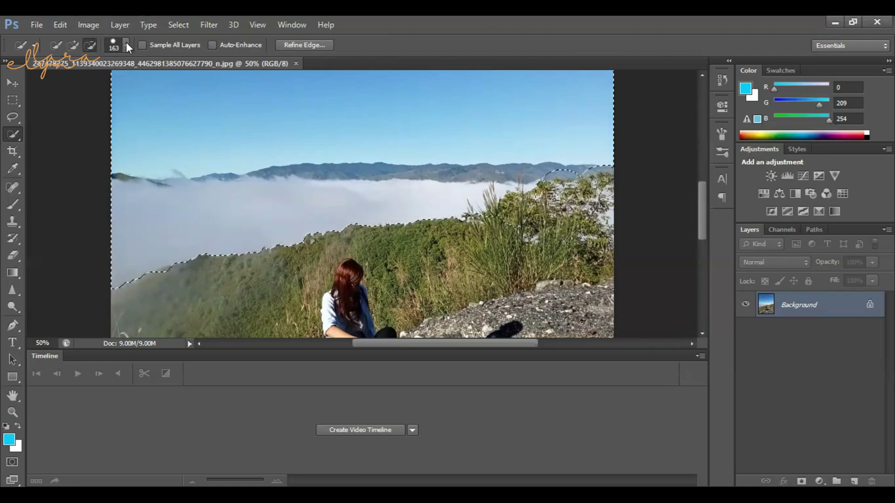
Step: Reduce the Quick Selection brush size to 89 px
click(126, 46)
drag(116, 83, 110, 82)
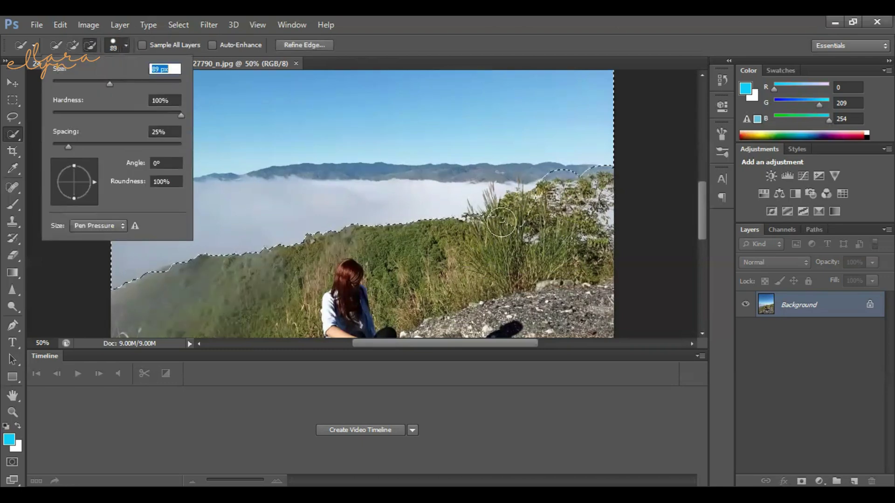
click(515, 213)
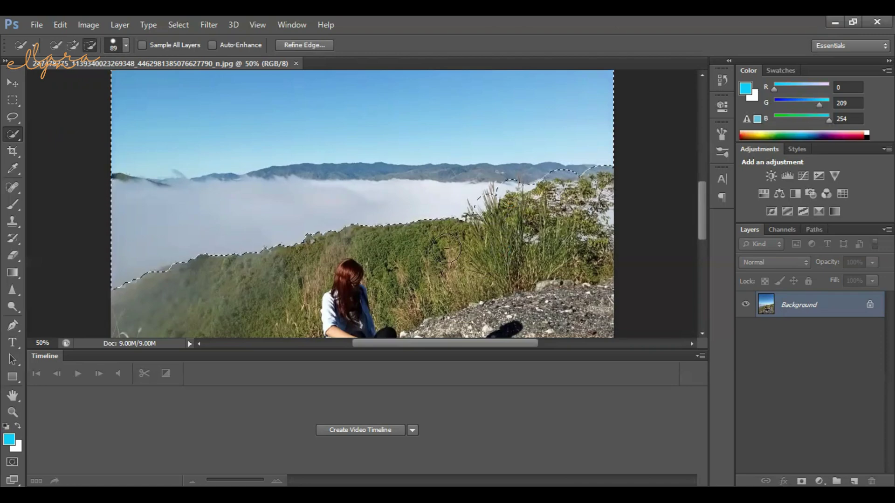
Step: Add the top-right ridge and the sky above the grass to the selection
click(71, 47)
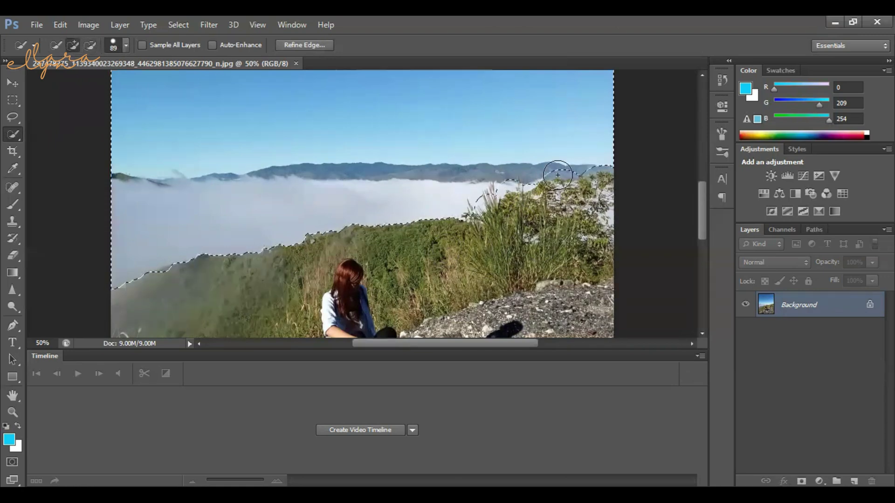
drag(563, 173, 597, 171)
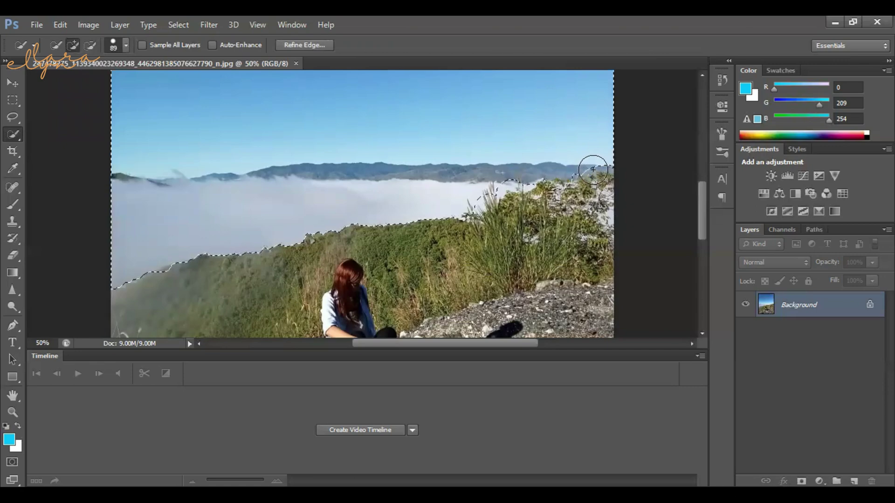
click(600, 168)
drag(492, 186, 513, 222)
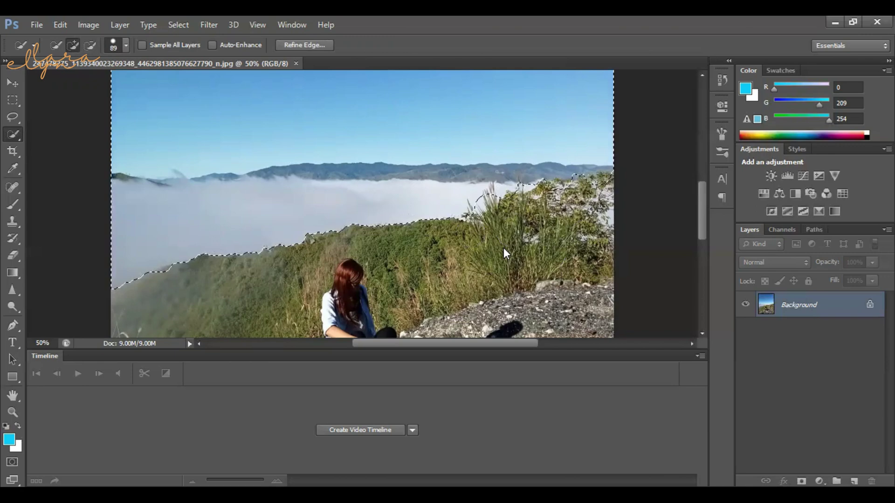
key(ctrl+d)
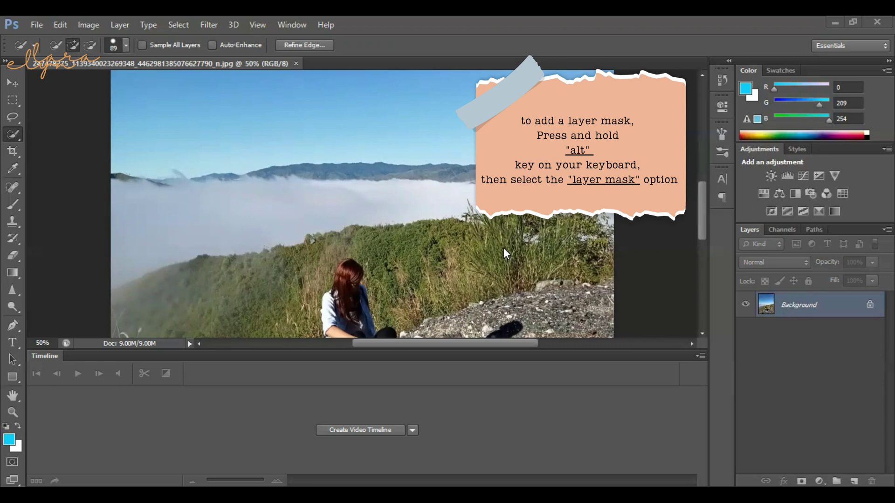
right_click(9, 135)
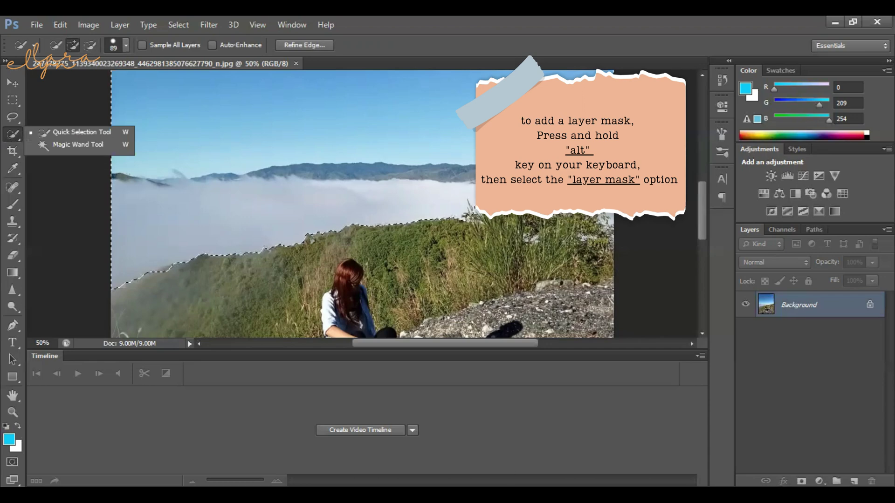
key(ctrl+d)
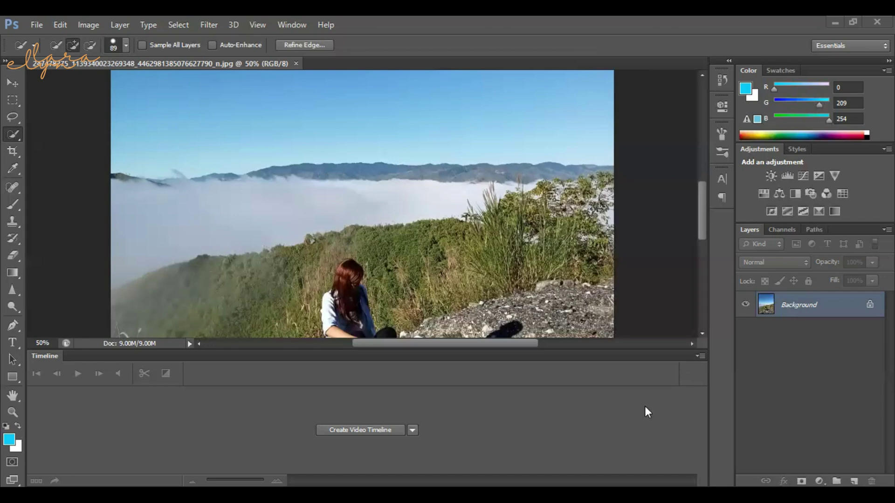
key(ctrl+alt+z)
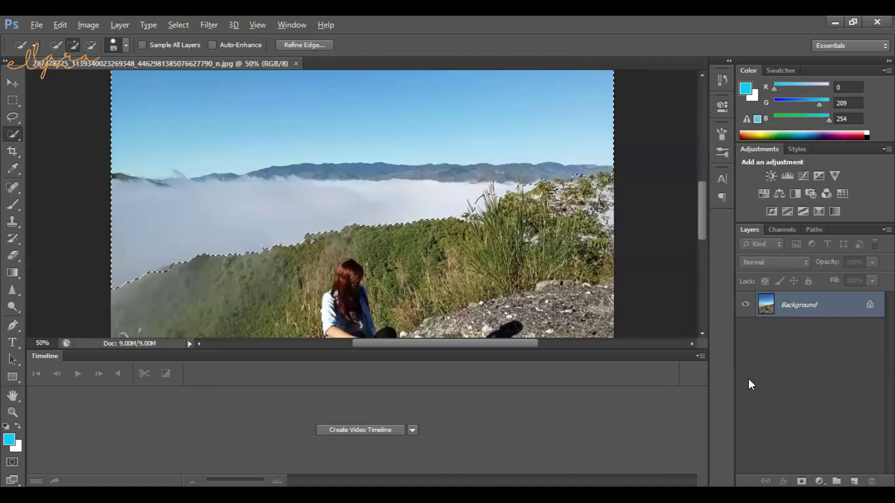
Step: Alt-click Add Layer Mask so the sky and fog become transparent on Layer 0
click(801, 480)
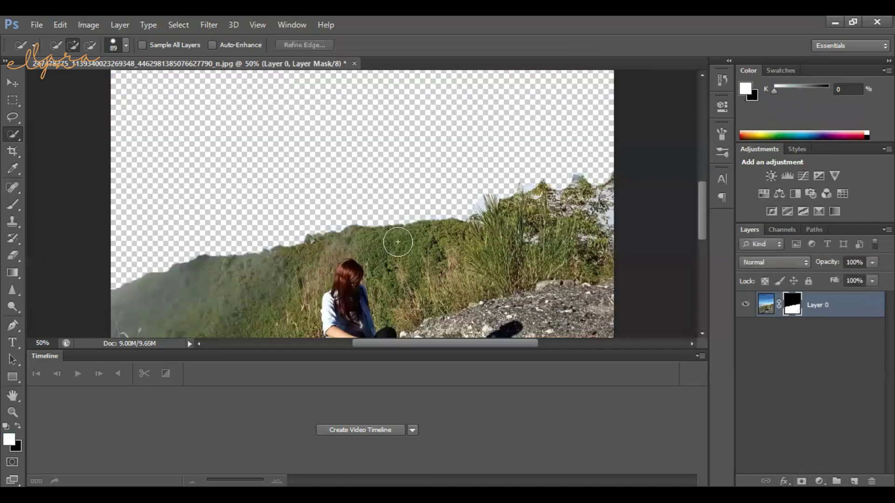
scroll(397, 230, up, 3)
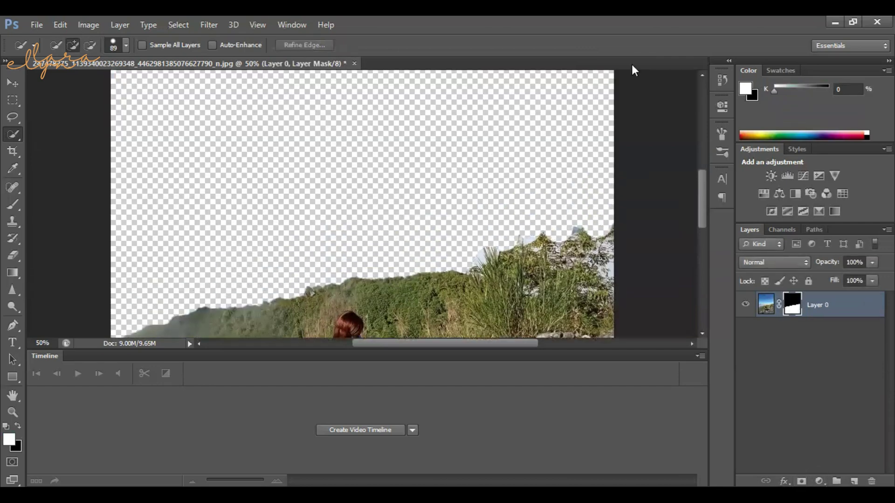
click(37, 26)
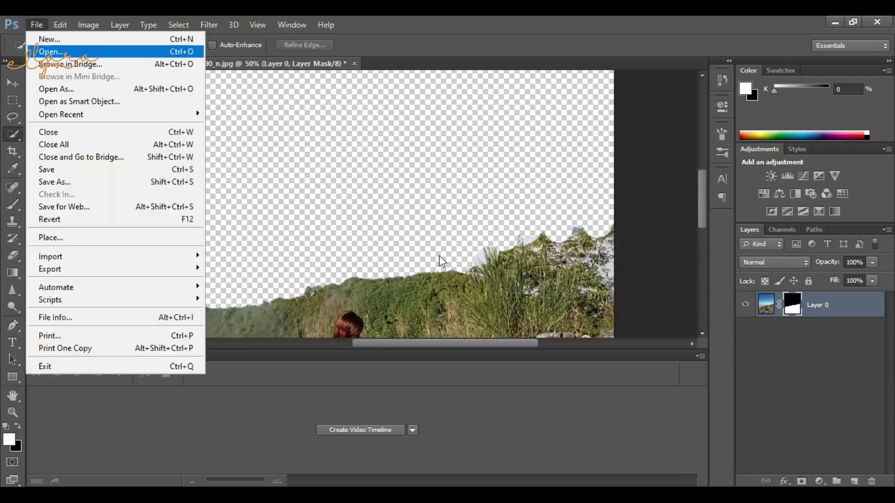
Step: Place the cloud image nick-fewings-ZtDiJzokZi0-unsplash as a new layer above Layer 0
click(47, 52)
click(476, 110)
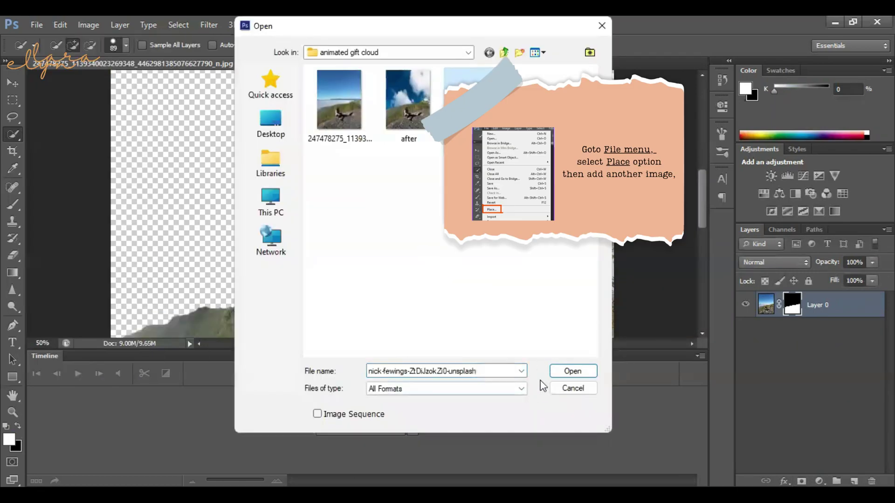
click(601, 25)
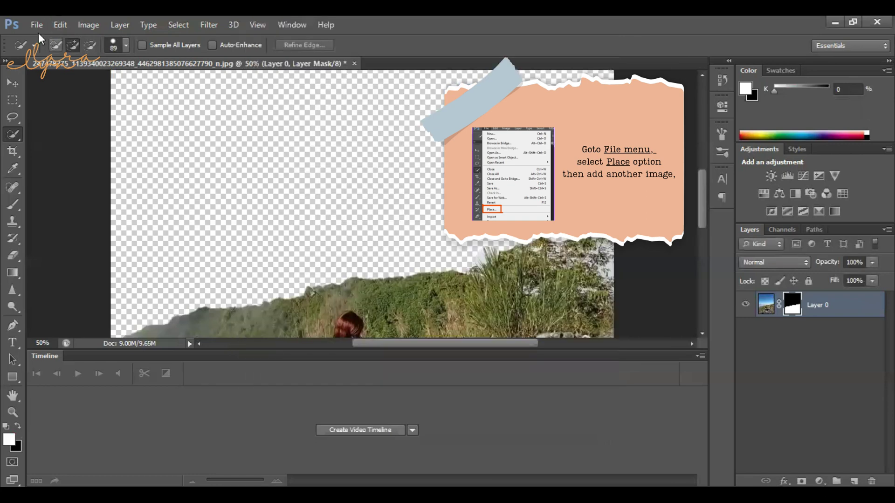
click(35, 24)
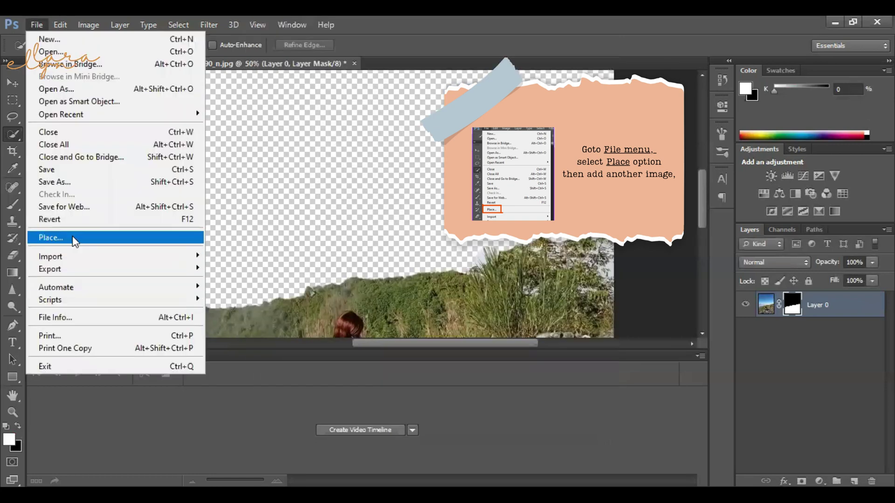
click(75, 238)
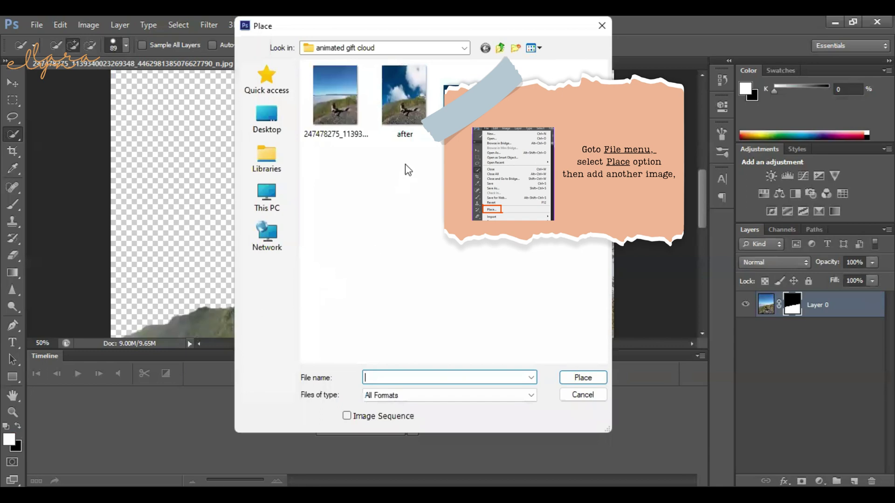
click(473, 90)
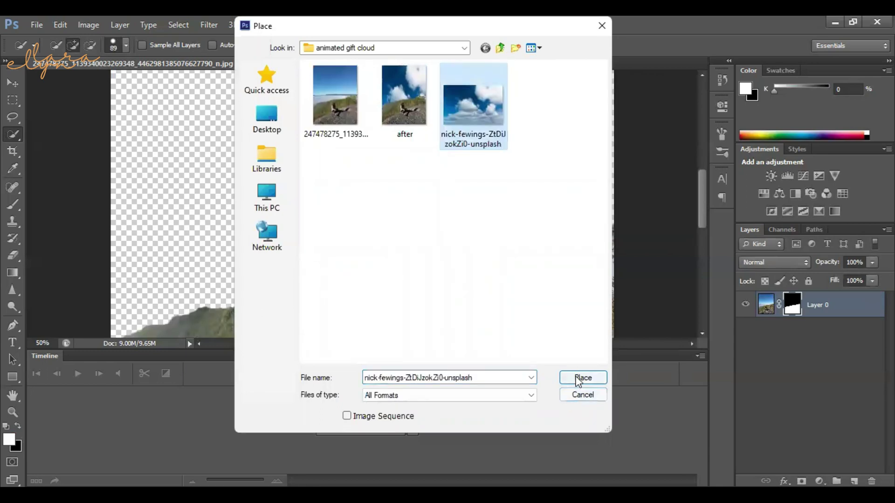
click(605, 376)
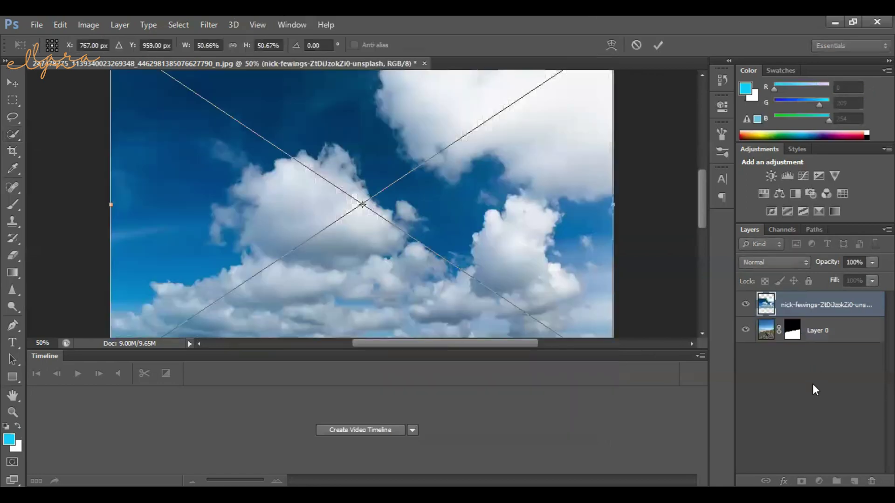
Step: Stretch the cloud layer's top edge up and bottom edge down over the rocky foreground
scroll(410, 288, up, 1)
scroll(459, 289, up, 3)
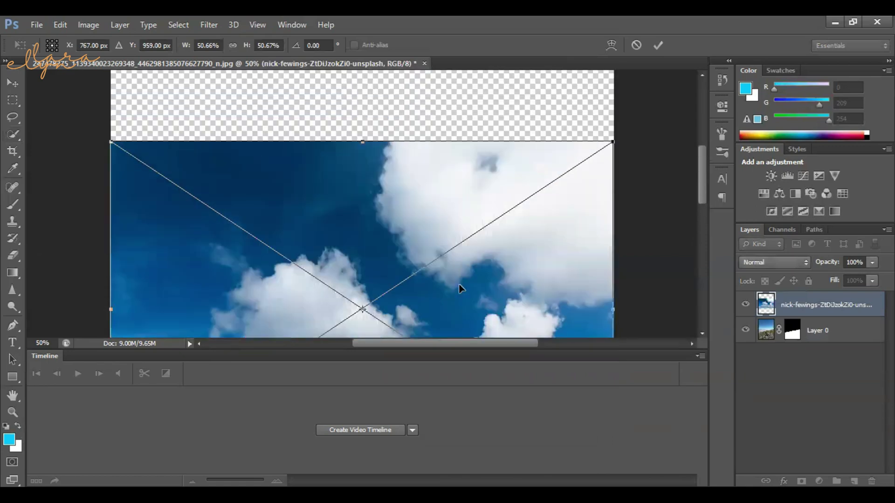
scroll(459, 289, up, 3)
scroll(459, 289, up, 1)
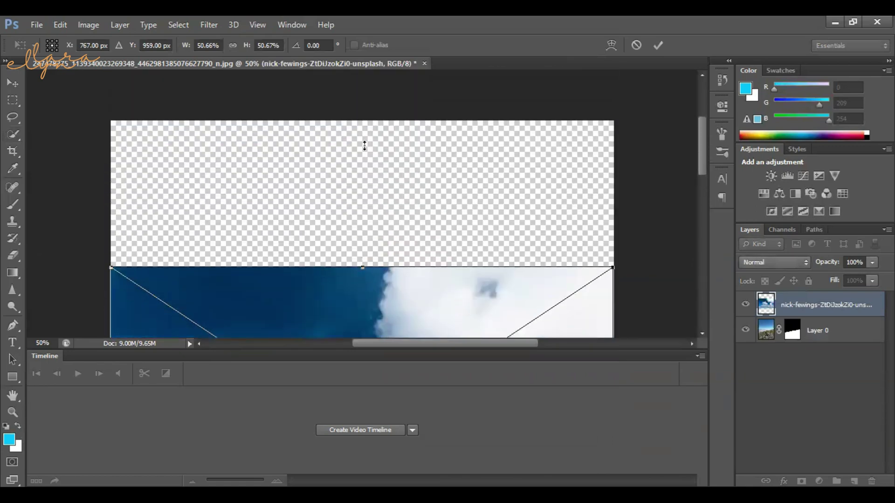
drag(359, 285, 362, 120)
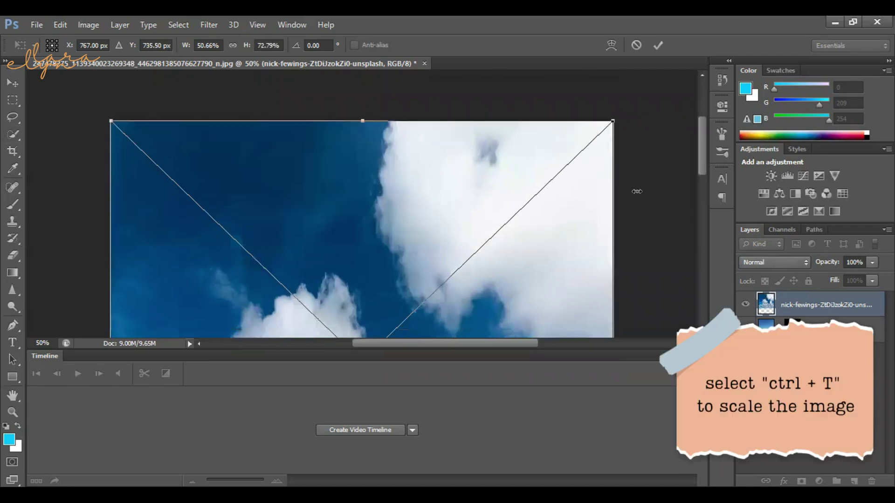
drag(701, 148, 701, 250)
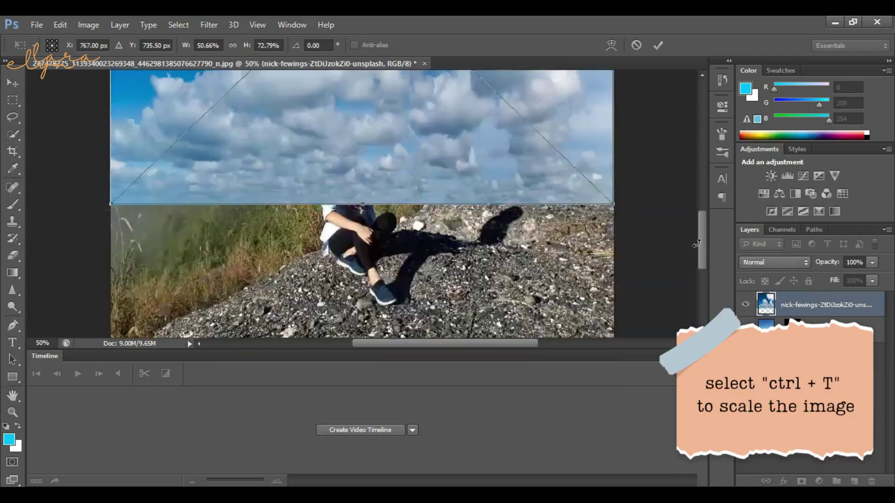
drag(365, 160, 365, 340)
drag(702, 236, 704, 285)
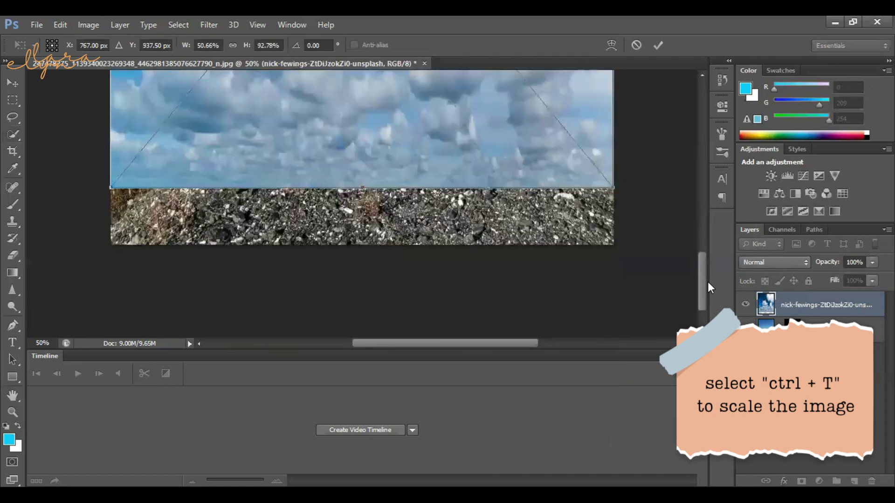
scroll(386, 149, up, 1)
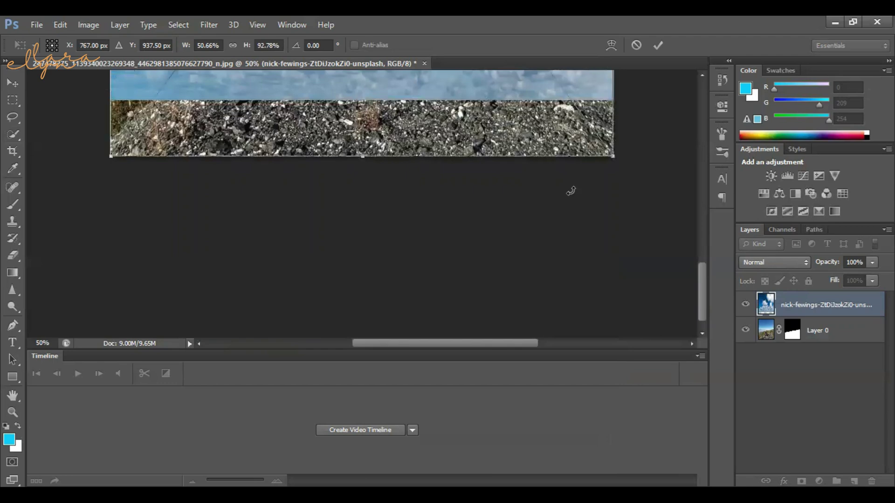
drag(361, 153, 662, 325)
Step: Widen the cloud layer to the right, about 57% width, and commit the transform
scroll(660, 317, up, 2)
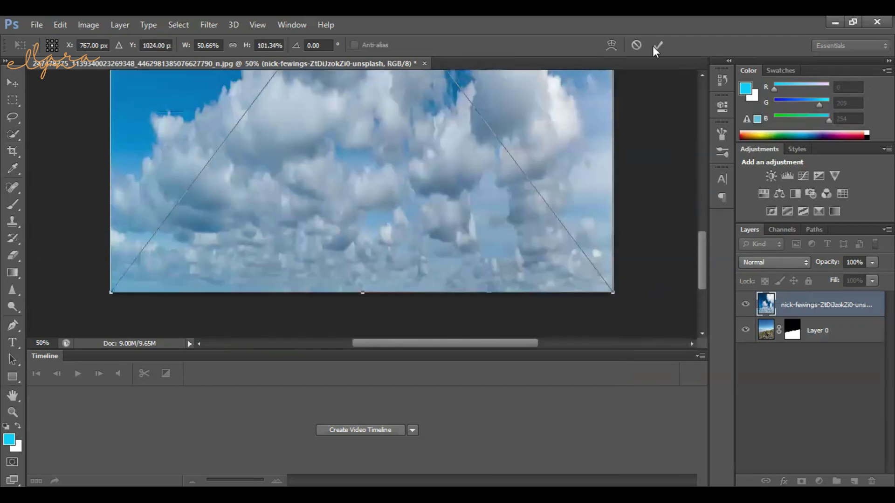
drag(701, 276, 700, 225)
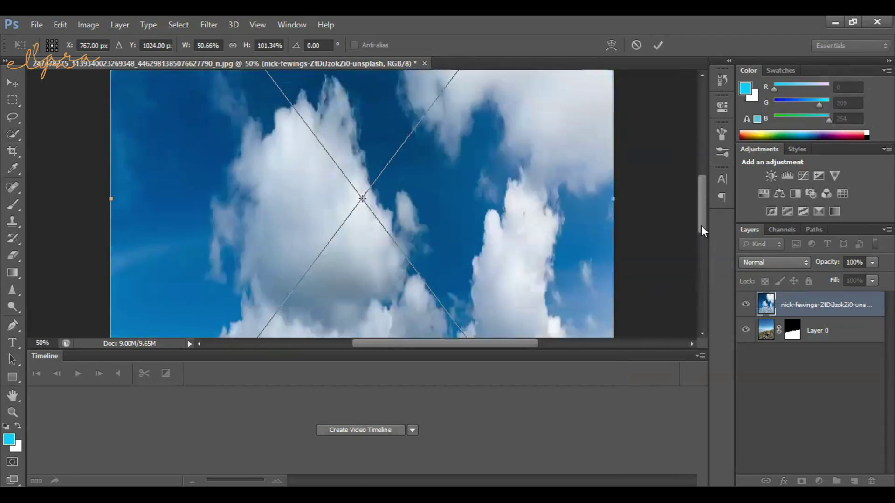
drag(613, 203, 675, 203)
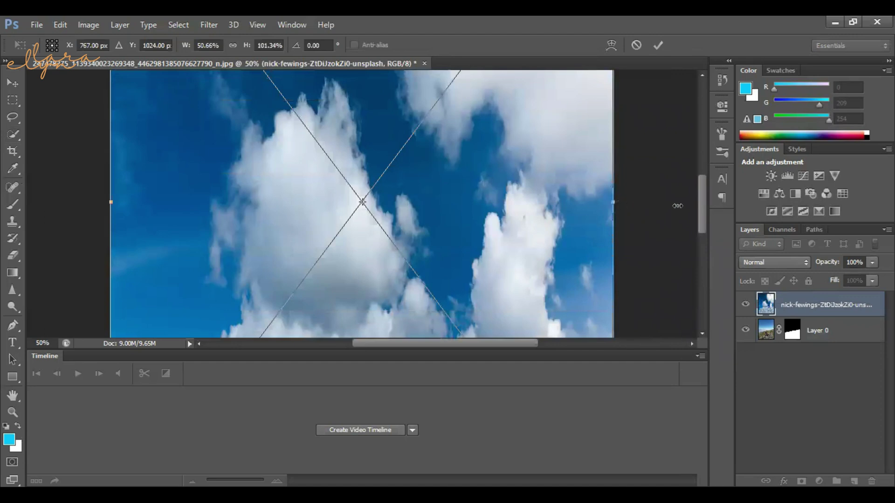
click(658, 45)
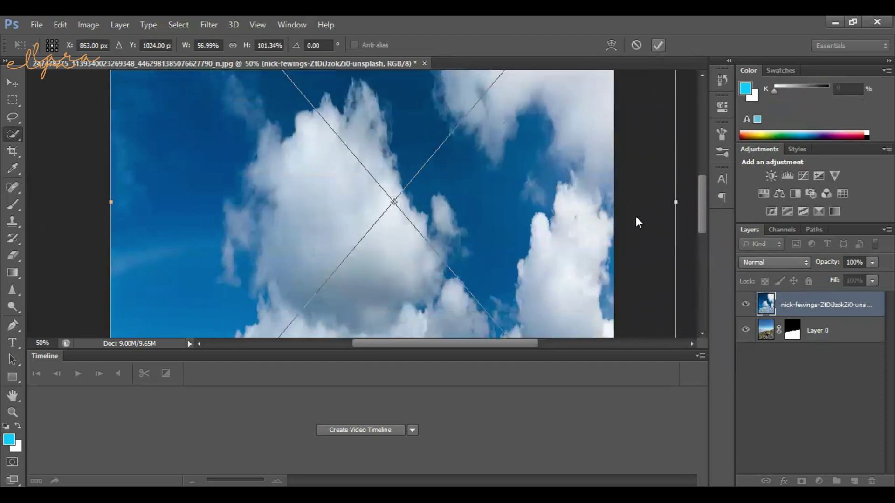
key(w)
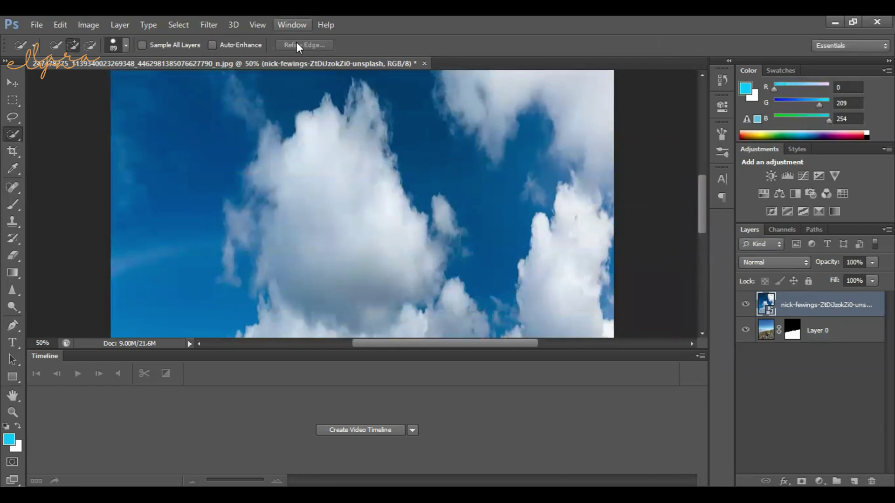
Step: Zoom out to 16.7% and move the nick-fewings cloud layer beneath Layer 0
key(Left)
key(Left)
key(Down)
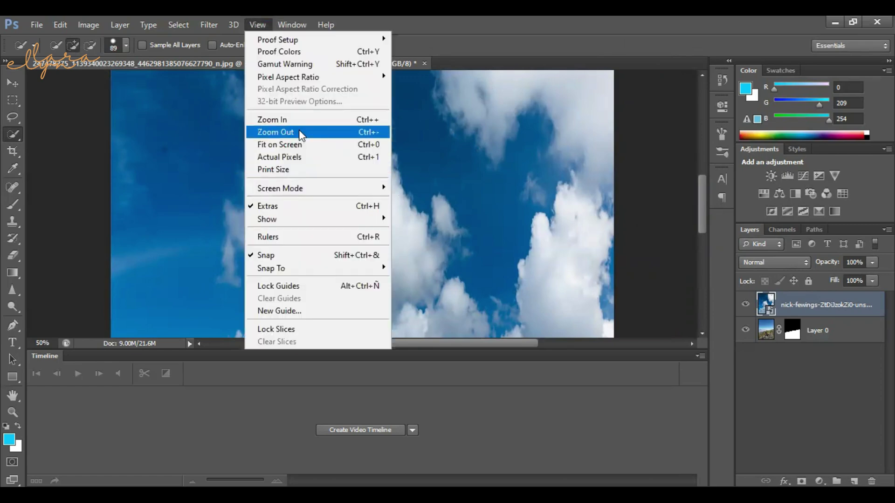
click(299, 133)
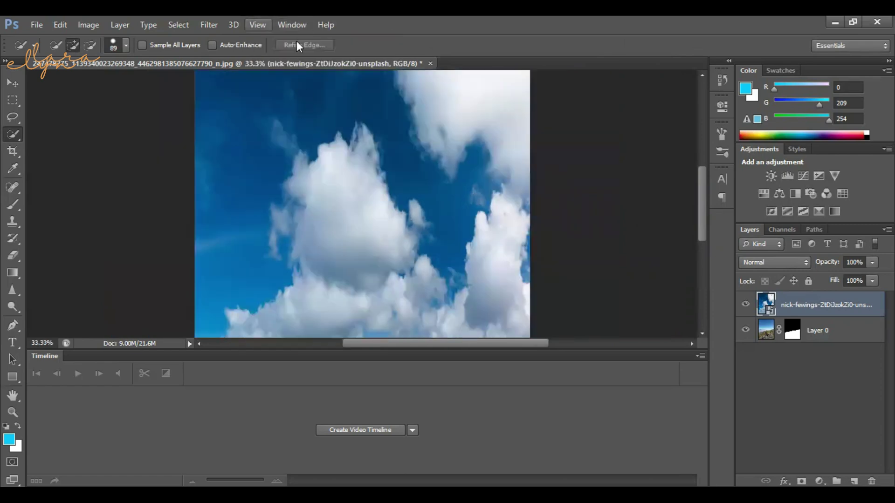
key(Down)
click(295, 131)
key(alt+v)
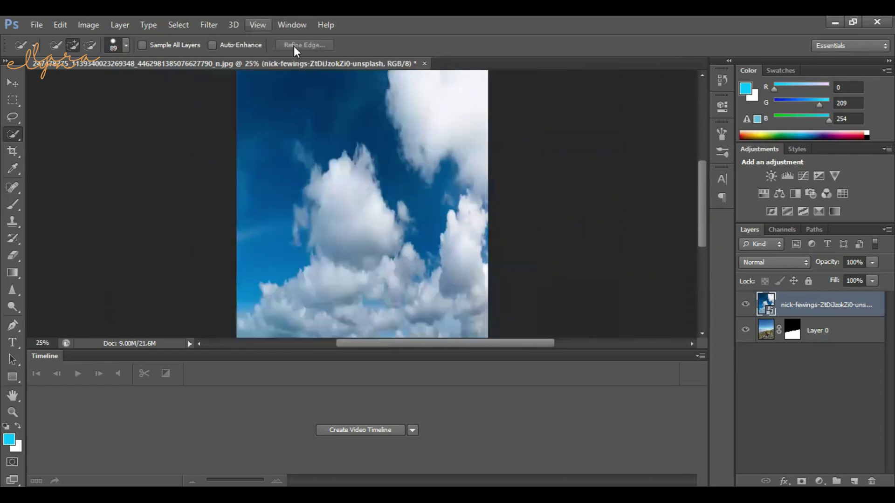
key(Down)
click(279, 129)
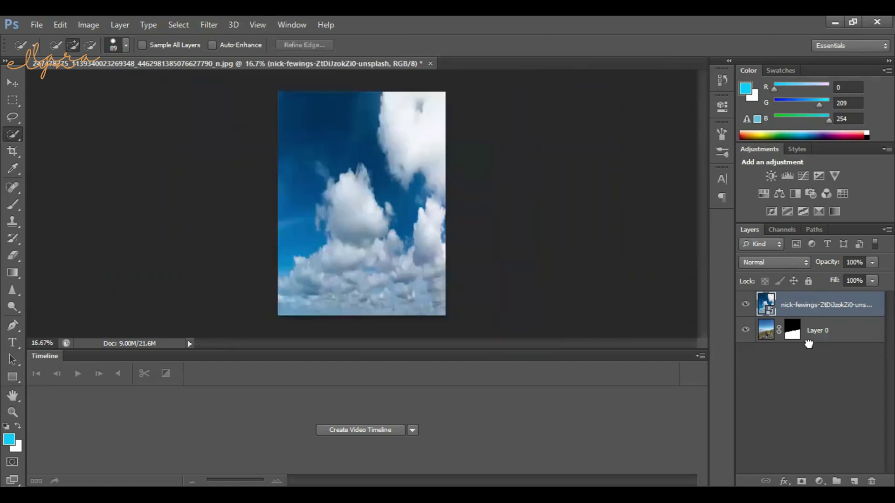
drag(816, 300, 809, 345)
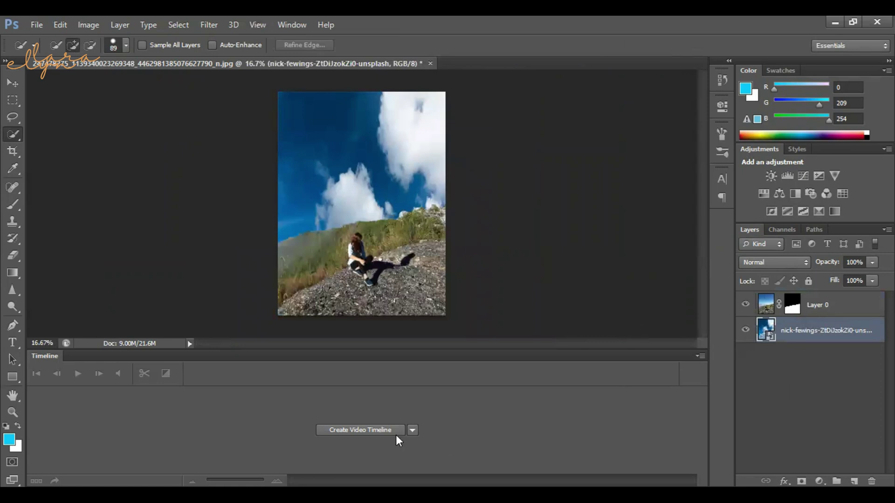
Step: Create a video timeline, then convert Layer 0 to a smart object and expand its track
click(357, 431)
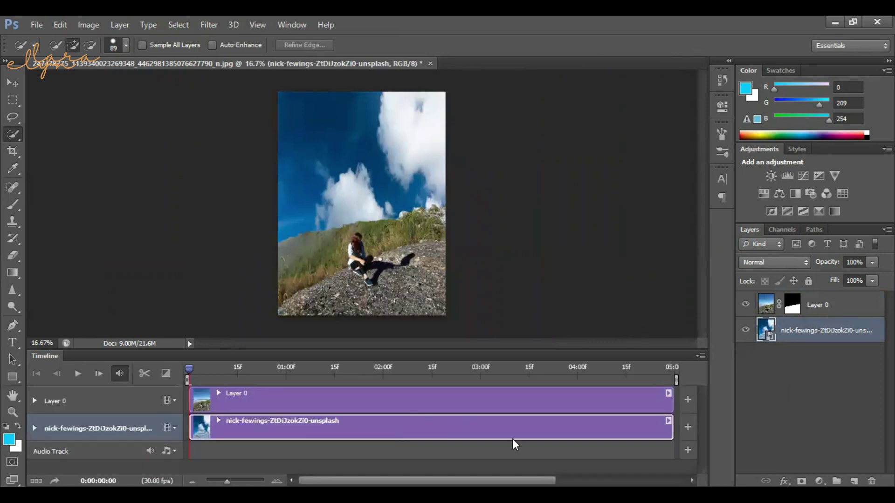
click(35, 401)
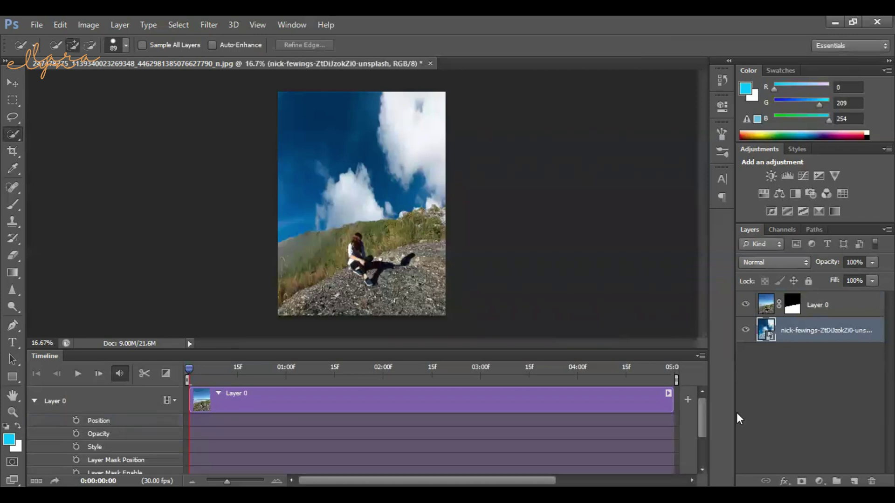
click(835, 307)
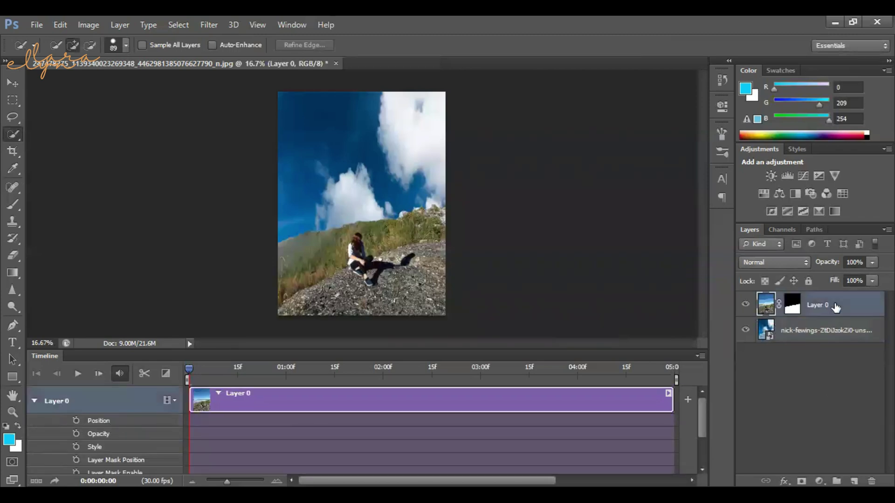
right_click(836, 307)
click(606, 147)
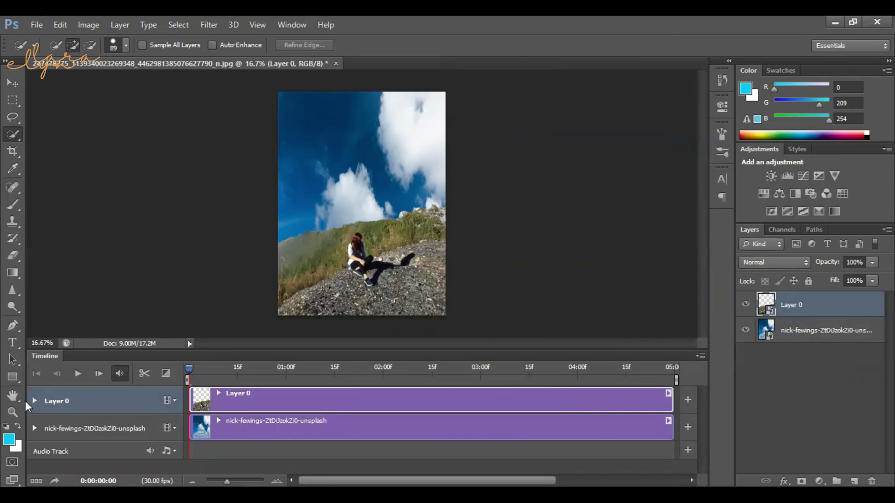
click(35, 401)
Step: Add starting Transform keyframes for Layer 0 and the cloud layer
click(76, 420)
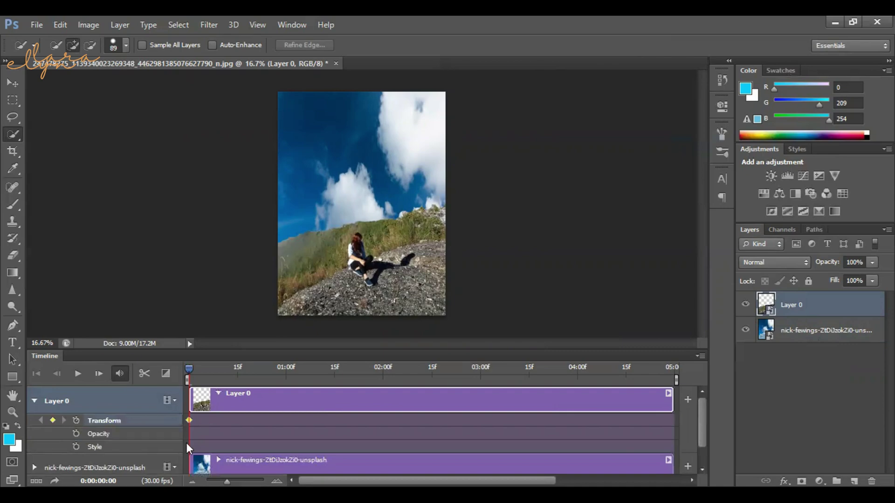
scroll(321, 454, down, 1)
click(34, 442)
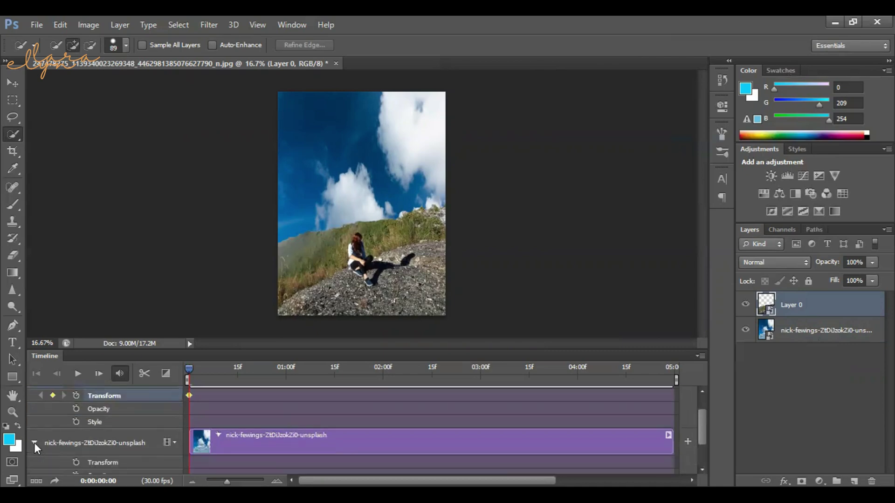
scroll(187, 460, down, 1)
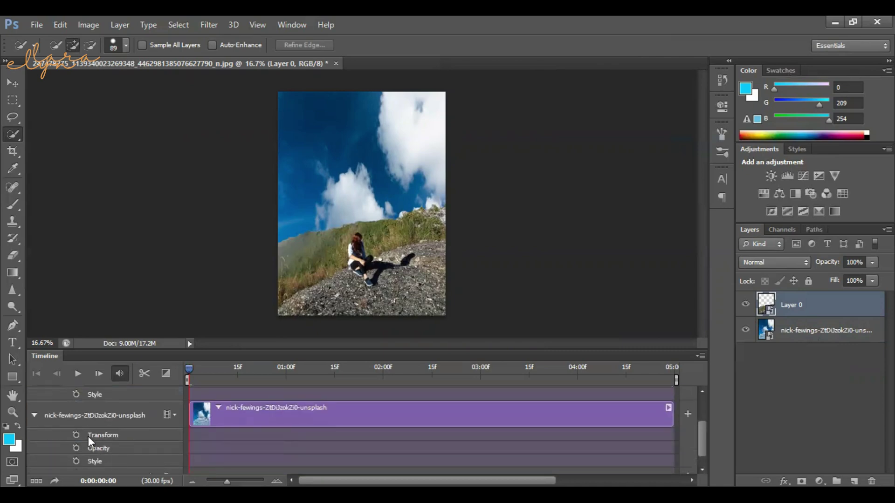
click(76, 434)
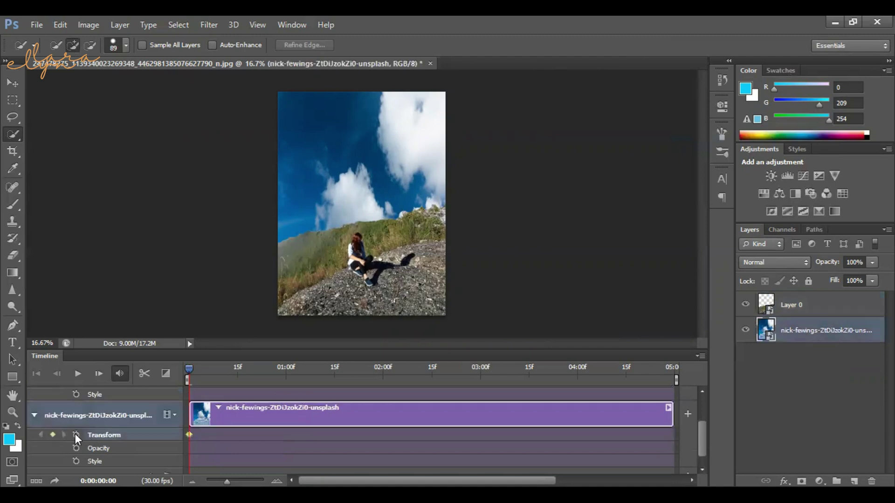
Step: At 0:04:29, stretch the cloud layer left to about 124.5% width as the ending keyframe
mouse_move(187, 366)
mouse_down()
mouse_move(554, 368)
mouse_move(680, 390)
mouse_up()
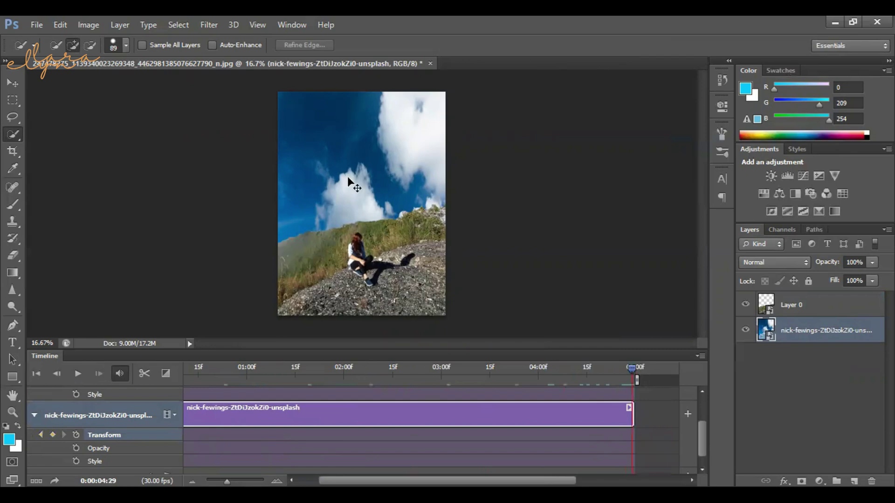
key(ctrl+t)
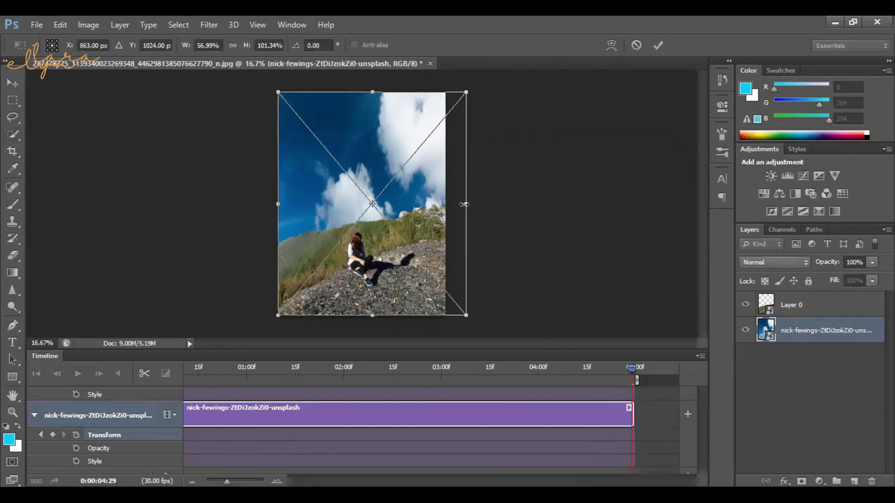
drag(466, 204, 445, 207)
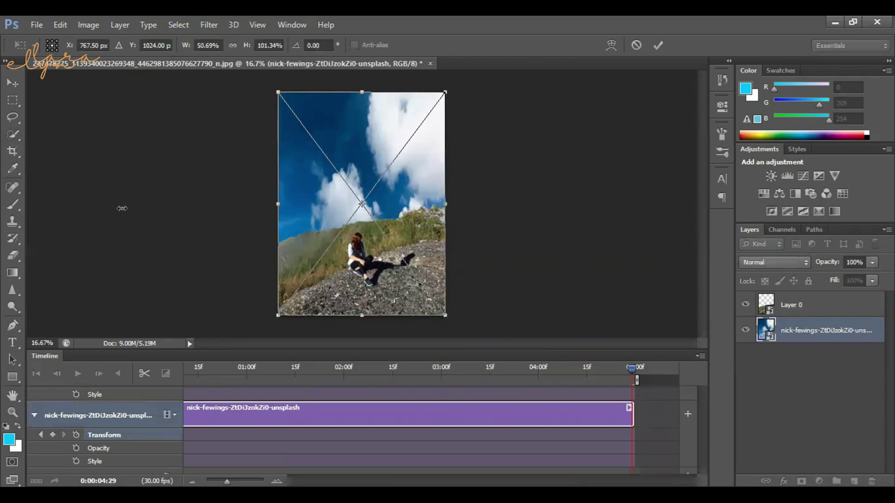
drag(278, 204, 52, 205)
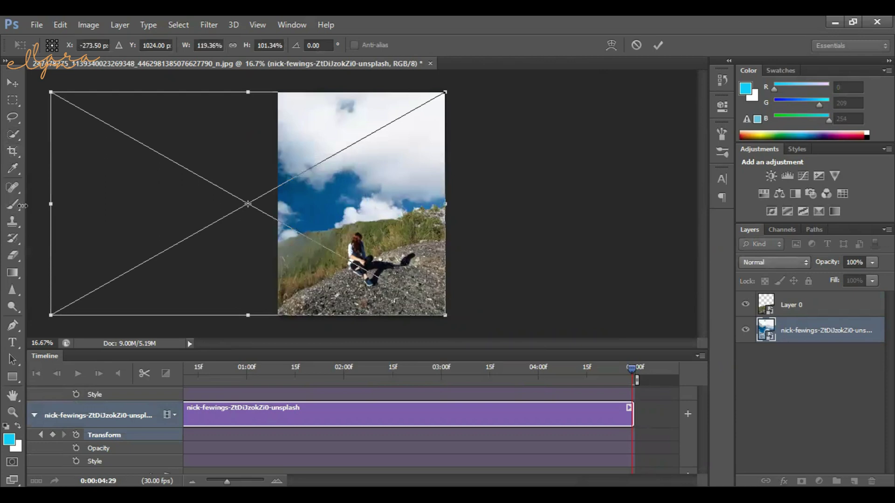
drag(23, 206, 6, 205)
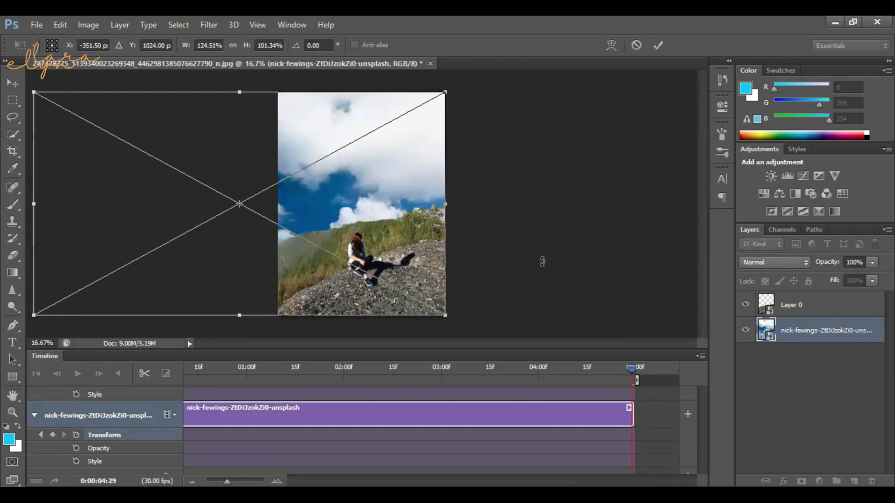
click(657, 45)
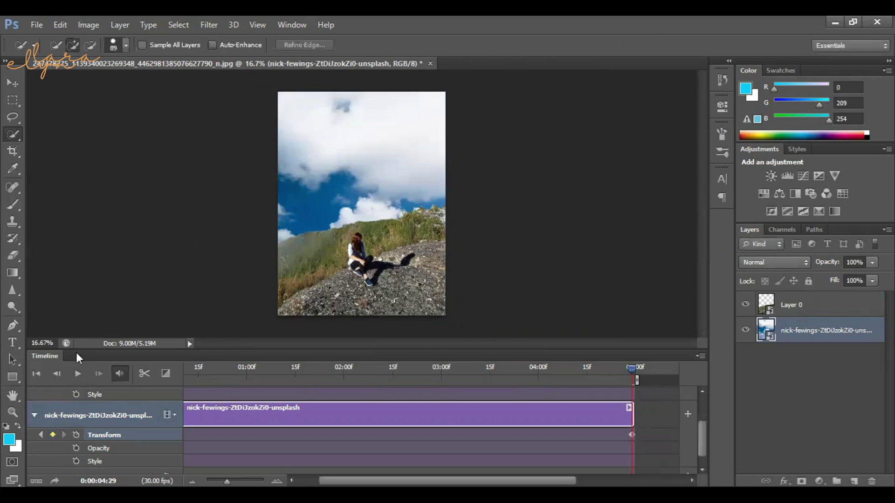
Step: Play the timeline to preview the clouds panning between their two Transform keyframes
click(78, 373)
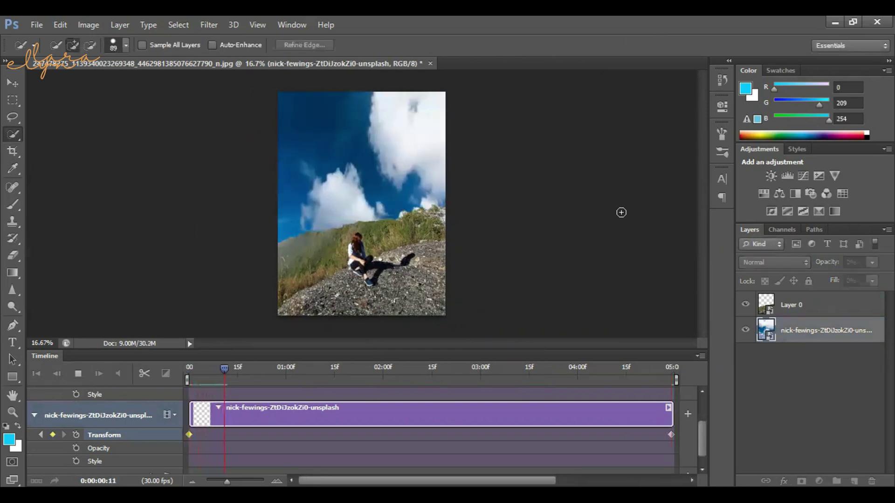